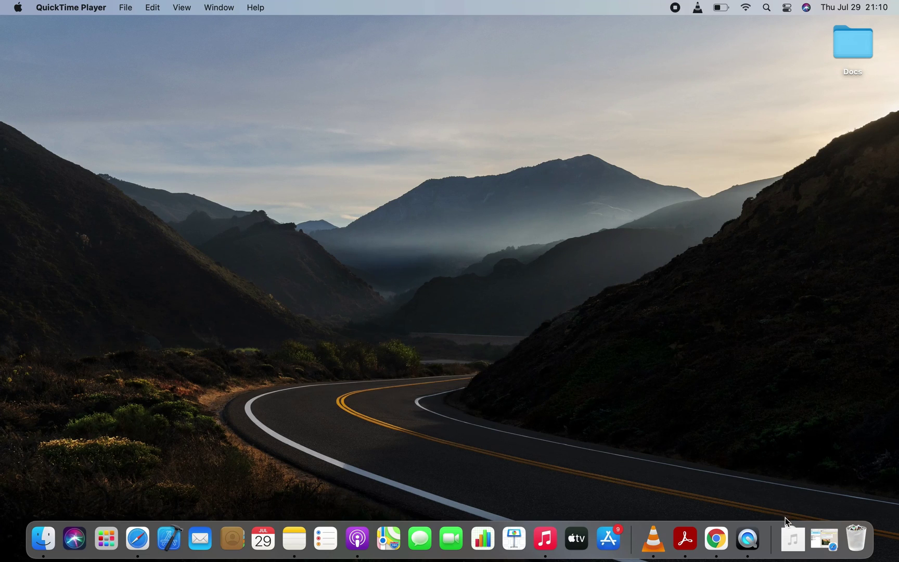
# Browse the WhatsApp Web chats: the GIF conversation, then the groceries conversation
pyautogui.click(824, 538)
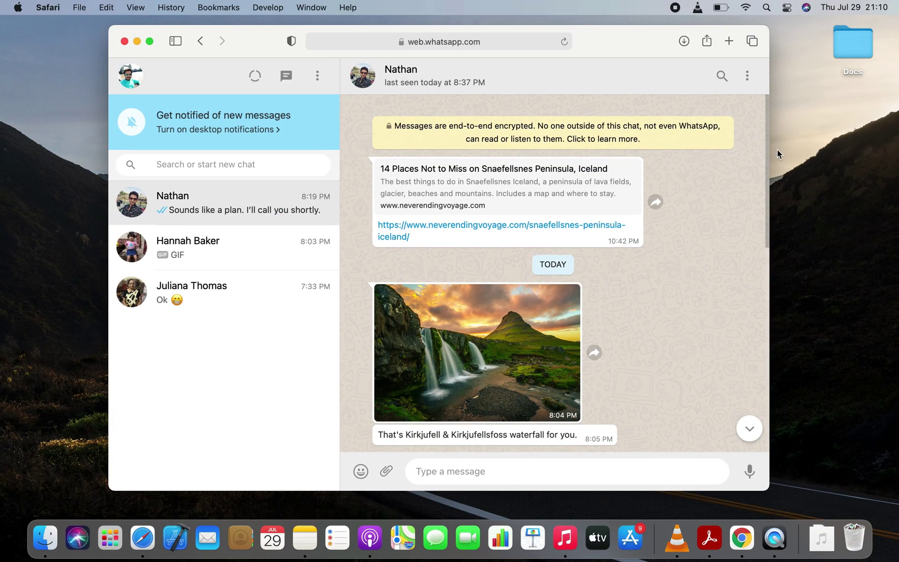
pyautogui.moveTo(767, 145); pyautogui.dragTo(771, 358)
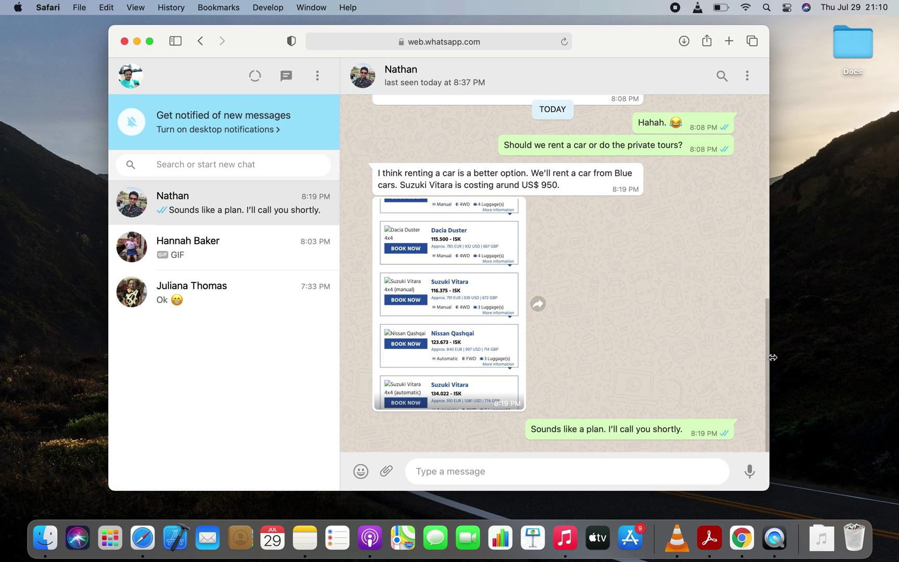
pyautogui.click(206, 243)
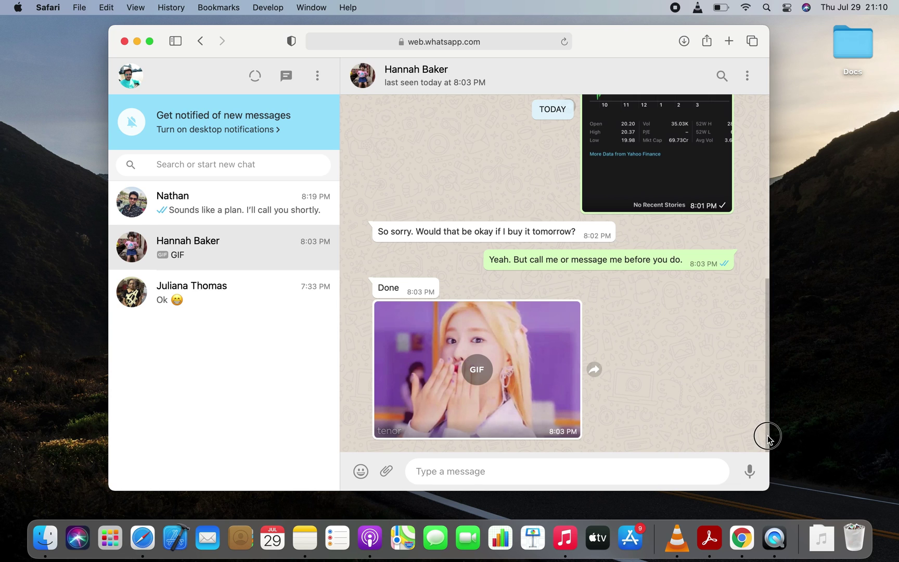
pyautogui.moveTo(768, 436); pyautogui.dragTo(741, 247)
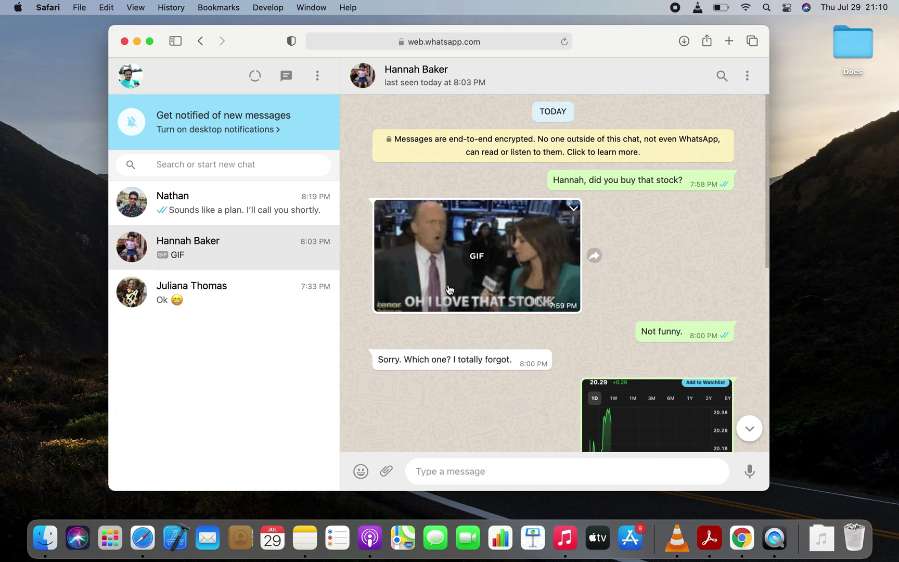
pyautogui.moveTo(224, 292)
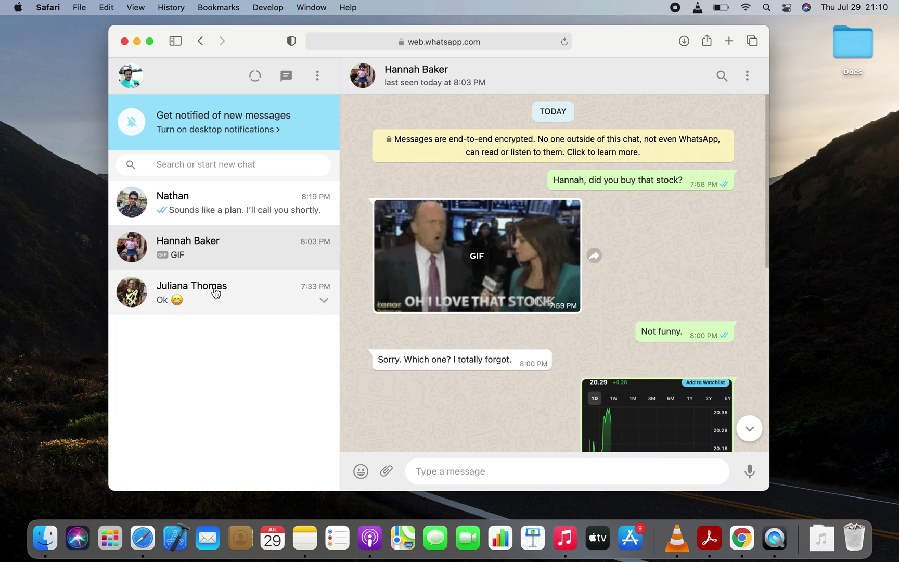
pyautogui.click(213, 289)
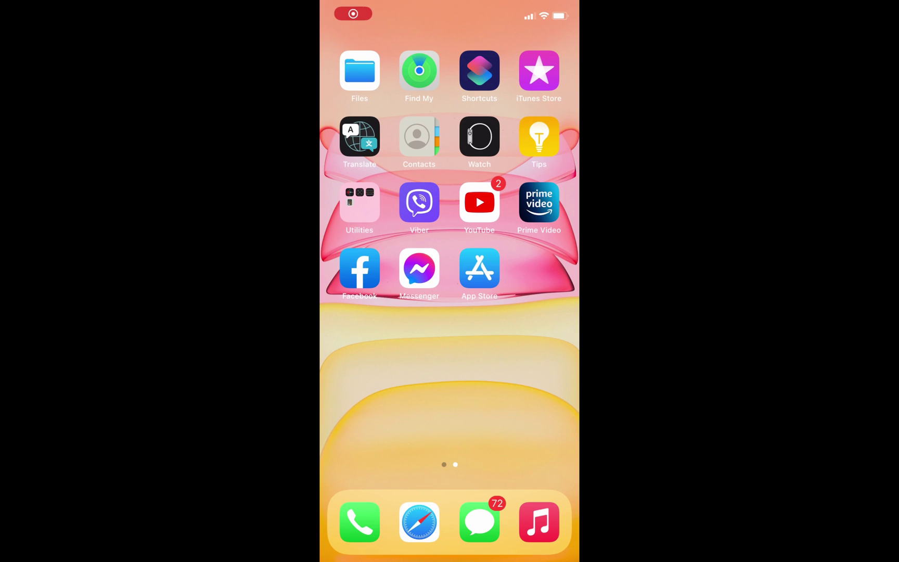
# Search the App Store for 'whatsapp' and start downloading WhatsApp Messenger
pyautogui.click(479, 268)
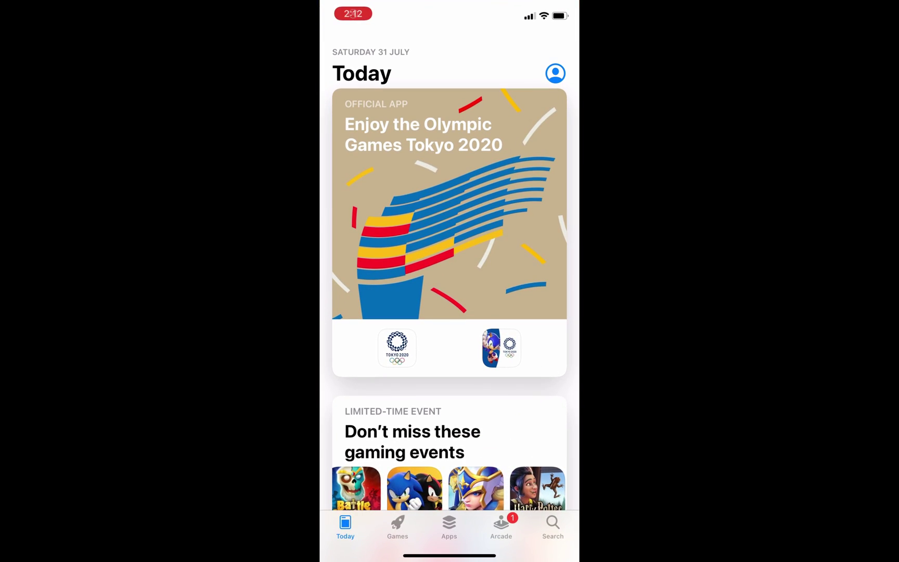
pyautogui.click(553, 527)
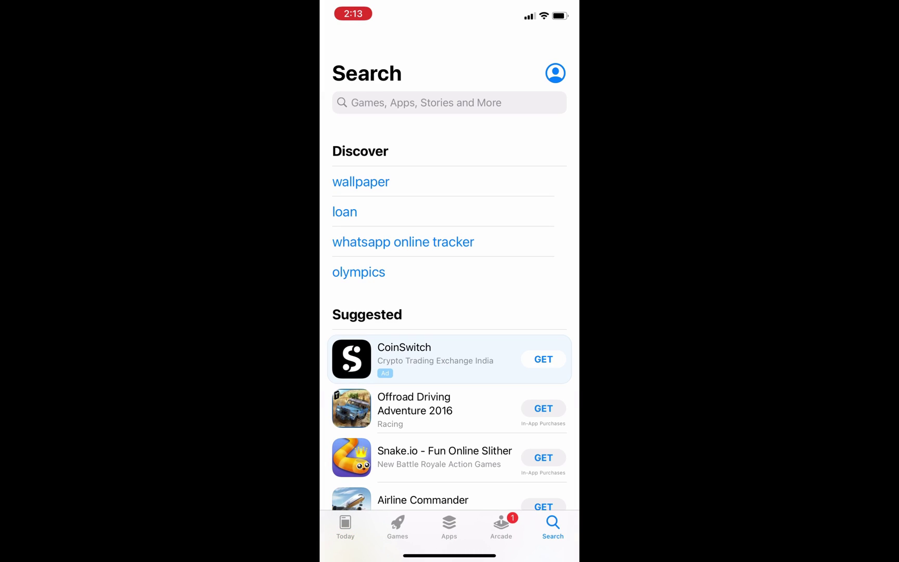
pyautogui.click(449, 102)
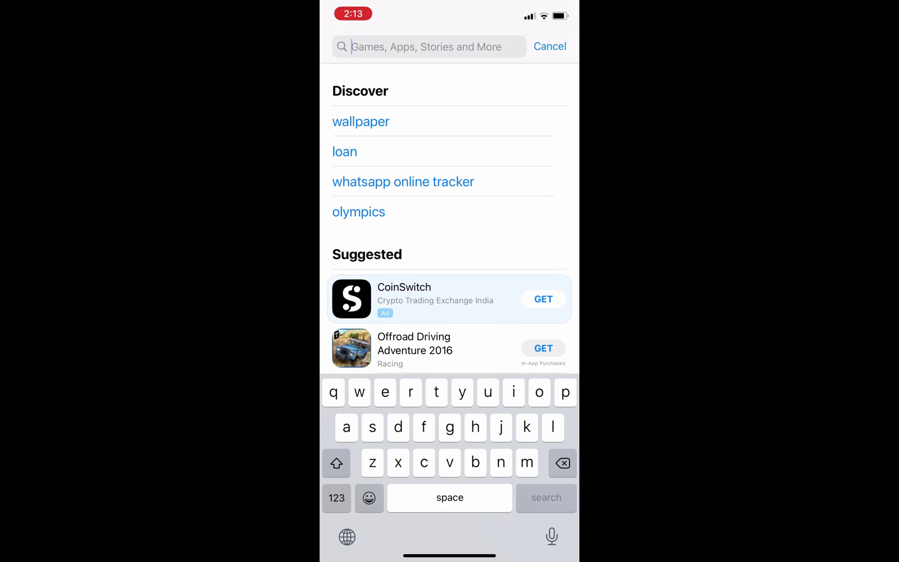
pyautogui.write('what')
pyautogui.click(369, 85)
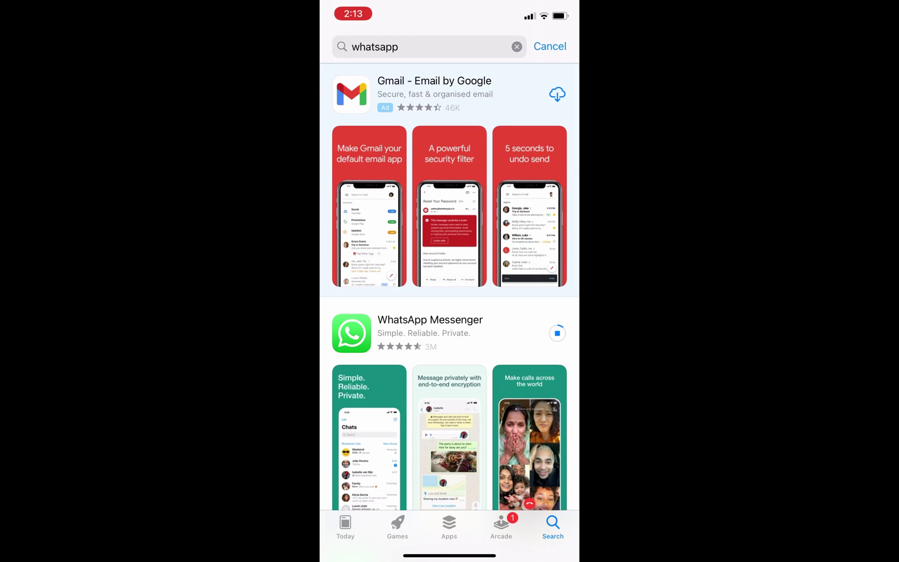
# Launch WhatsApp, pass the welcome and notification prompts, and confirm the phone number
pyautogui.click(543, 333)
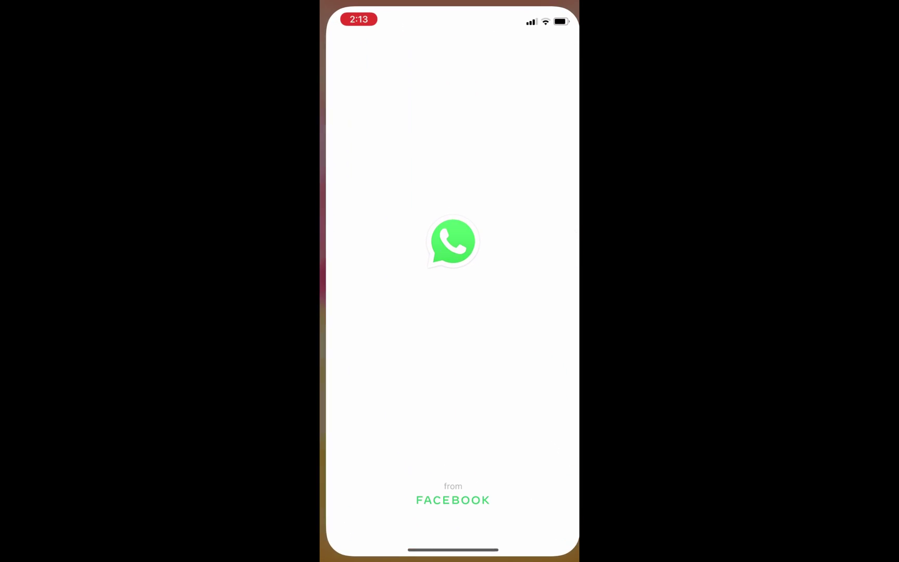
pyautogui.click(449, 449)
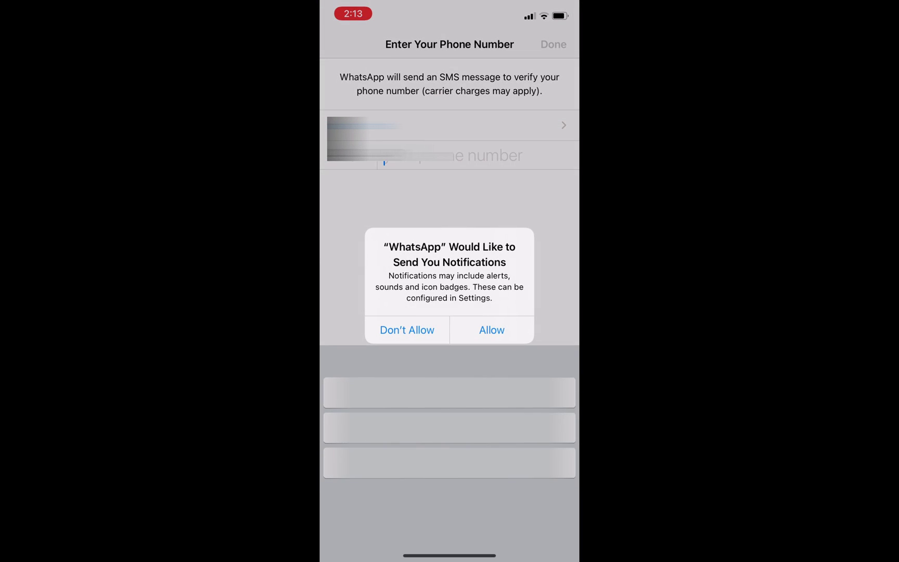
pyautogui.click(490, 327)
pyautogui.write('648')
pyautogui.click(553, 45)
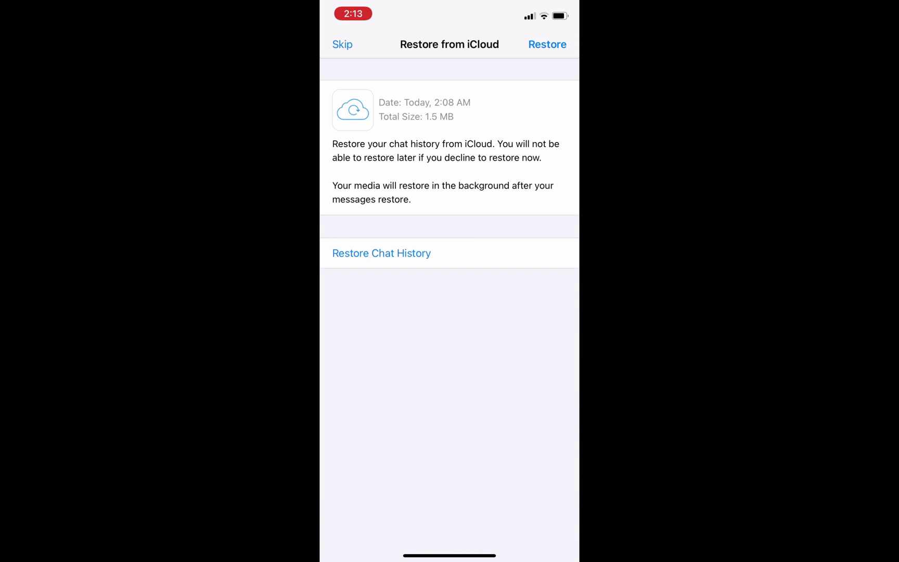
# Restore chat history from the iCloud backup and finish setting the profile name
pyautogui.click(381, 252)
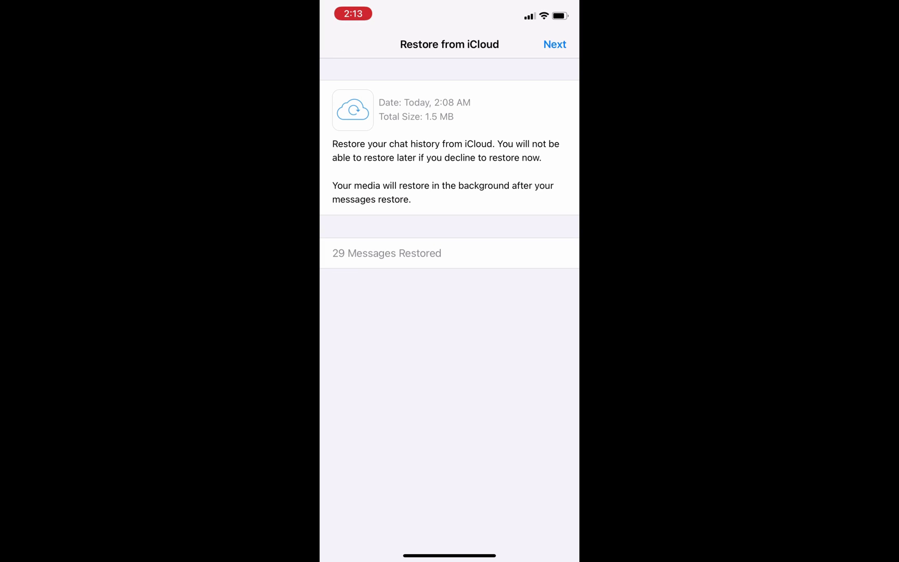
pyautogui.click(547, 44)
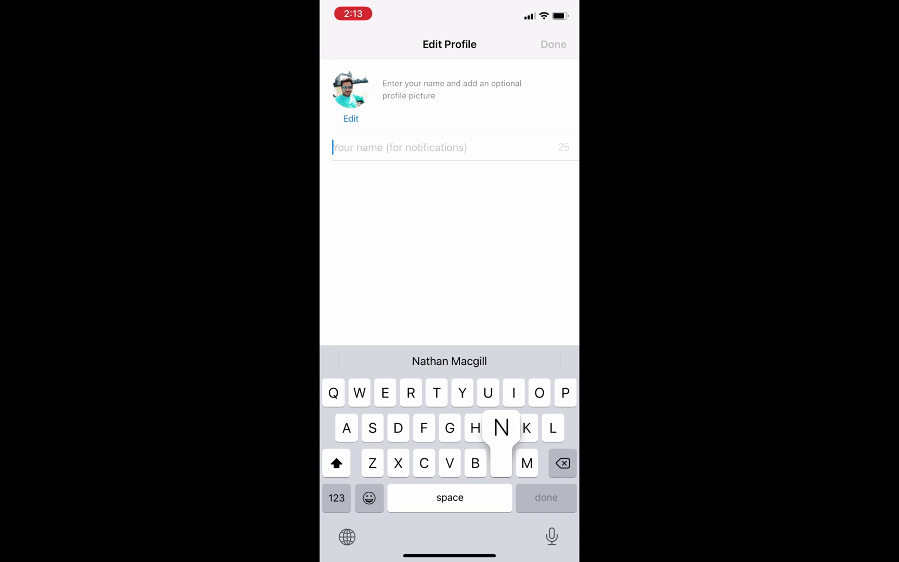
pyautogui.write('Nick')
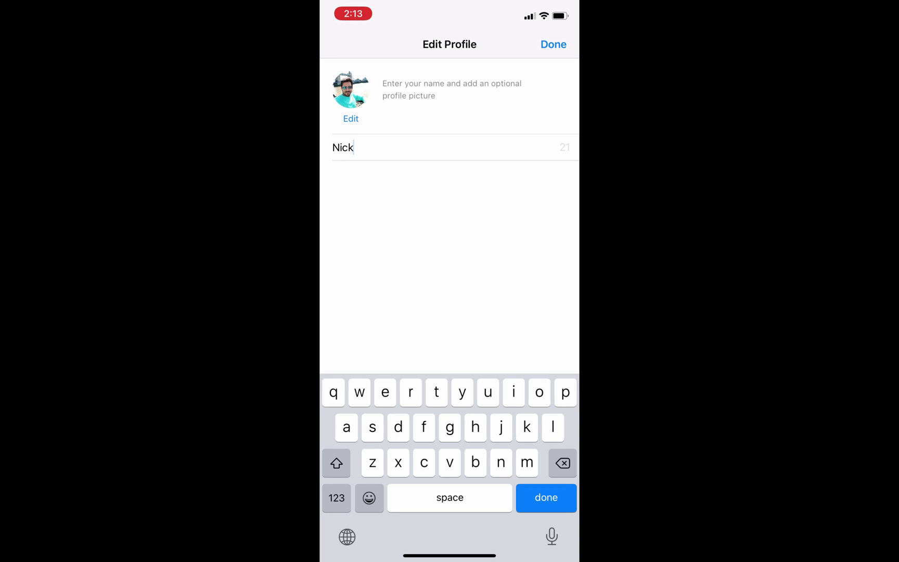
pyautogui.click(553, 43)
# Allow contacts access and check the first restored chat, viewing the waterfall photo full screen
pyautogui.click(491, 335)
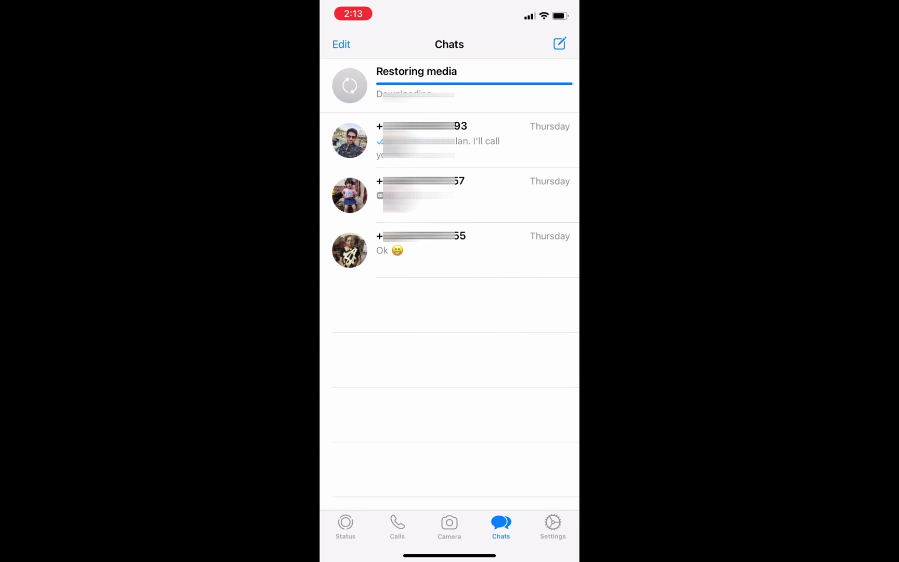
pyautogui.click(449, 113)
pyautogui.scroll(3, 449, 281)
pyautogui.scroll(6, 450, 281)
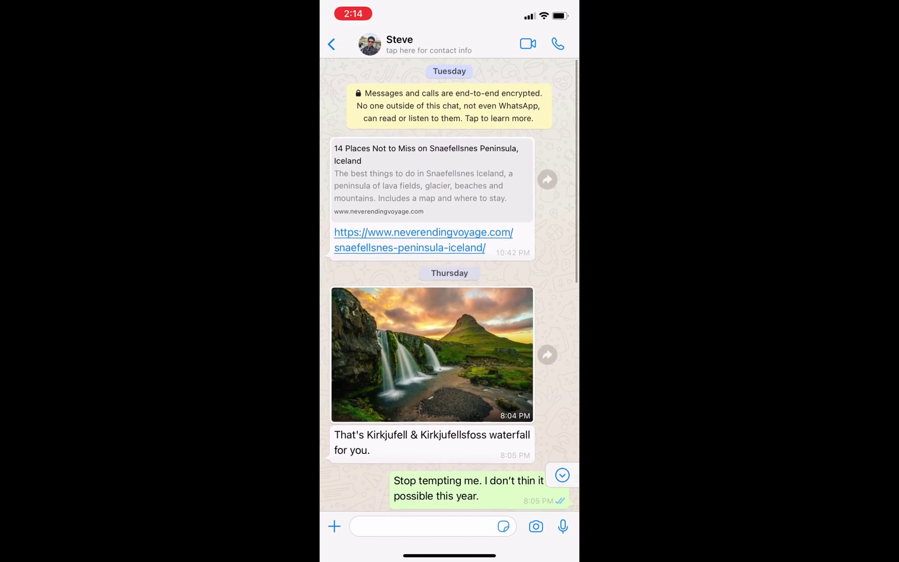
pyautogui.click(431, 363)
pyautogui.click(449, 281)
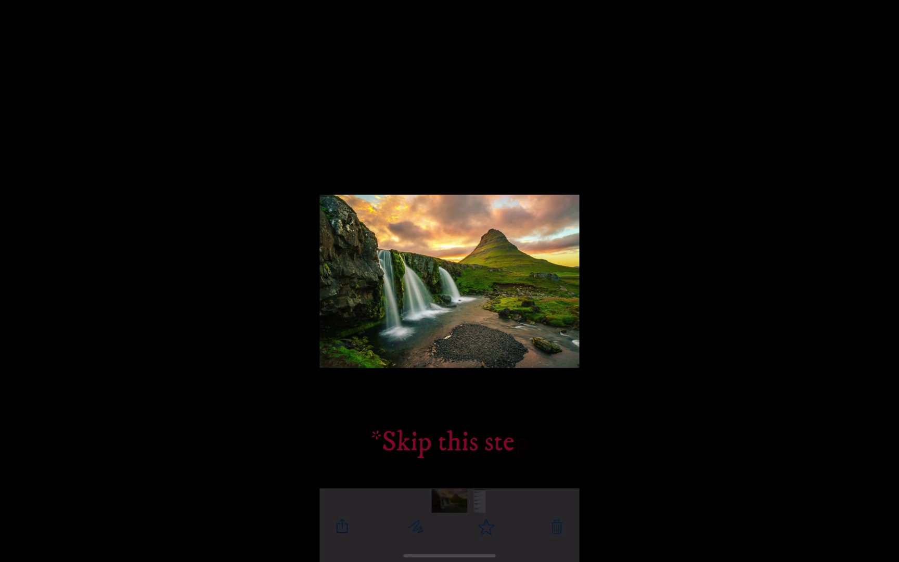
pyautogui.click(449, 281)
pyautogui.click(332, 44)
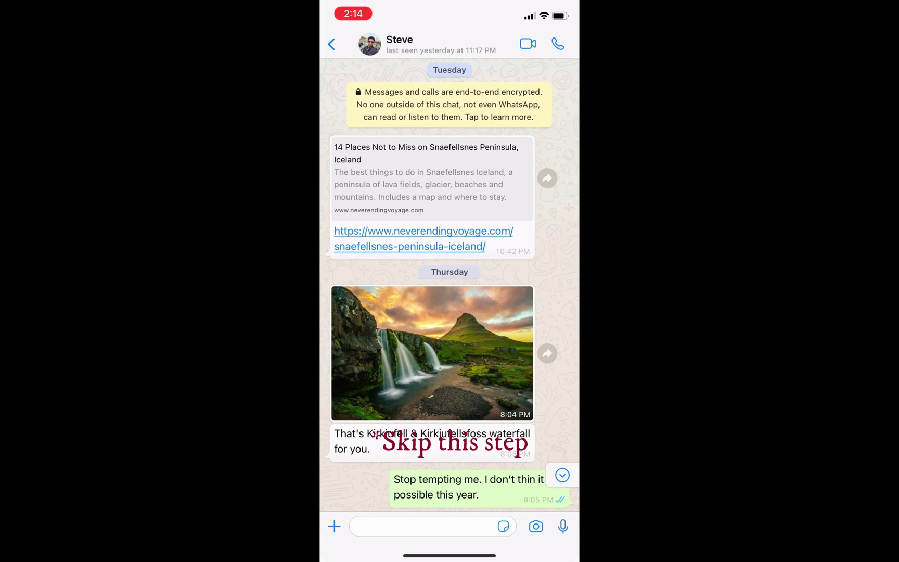
pyautogui.click(332, 44)
# Check the stock GIF chat and the groceries conversation in the restored list
pyautogui.click(393, 155)
pyautogui.scroll(10, 449, 280)
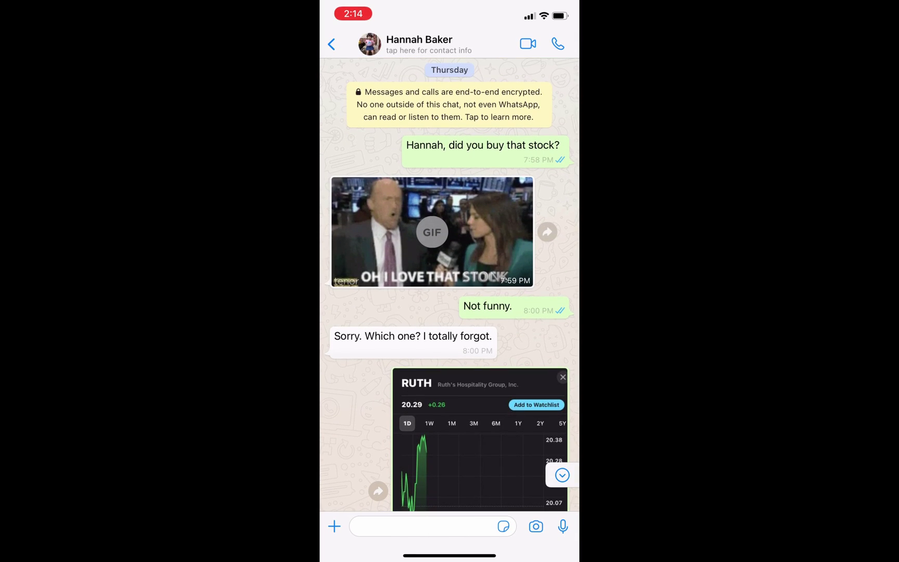
pyautogui.click(331, 44)
pyautogui.click(414, 218)
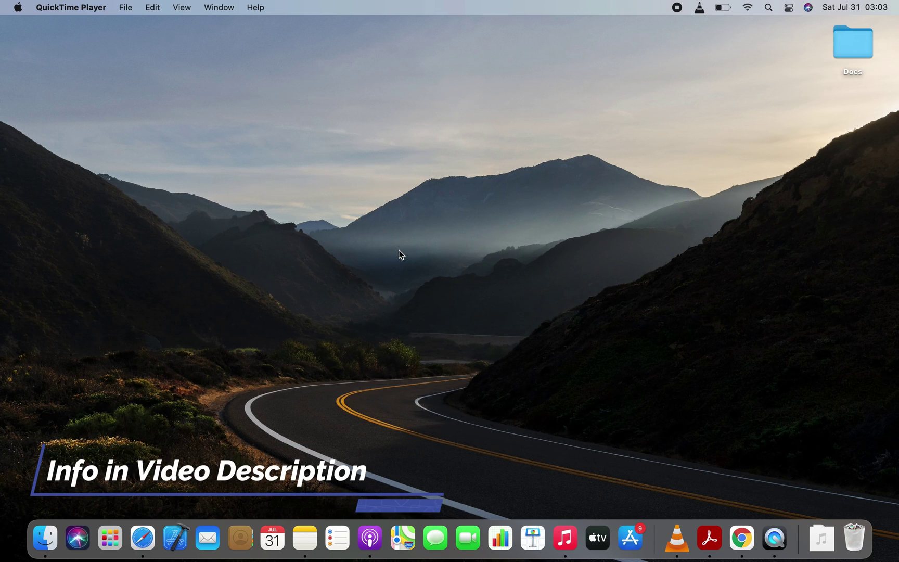
# Launch WhatsApp Transfer from Launchpad and position the iCareFone window on the desktop
pyautogui.press('F4')
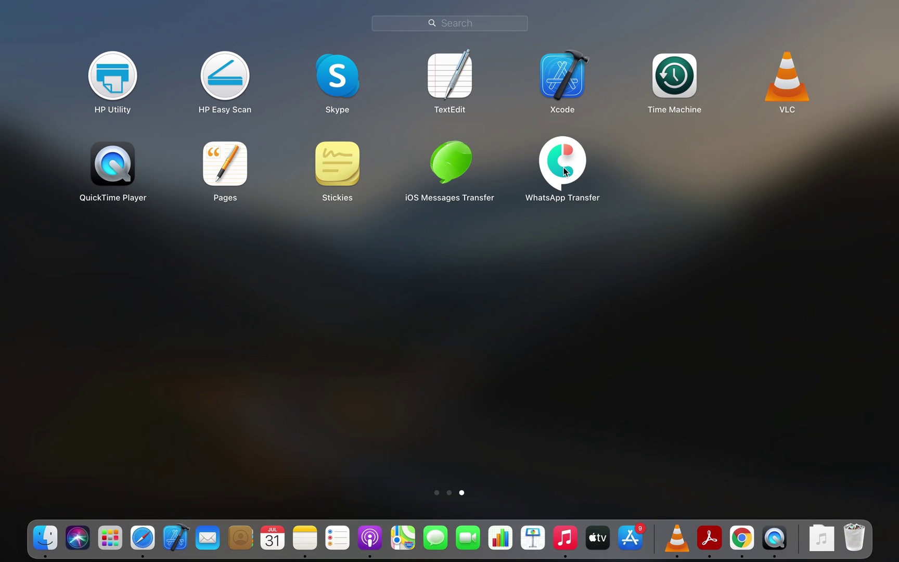
pyautogui.click(563, 164)
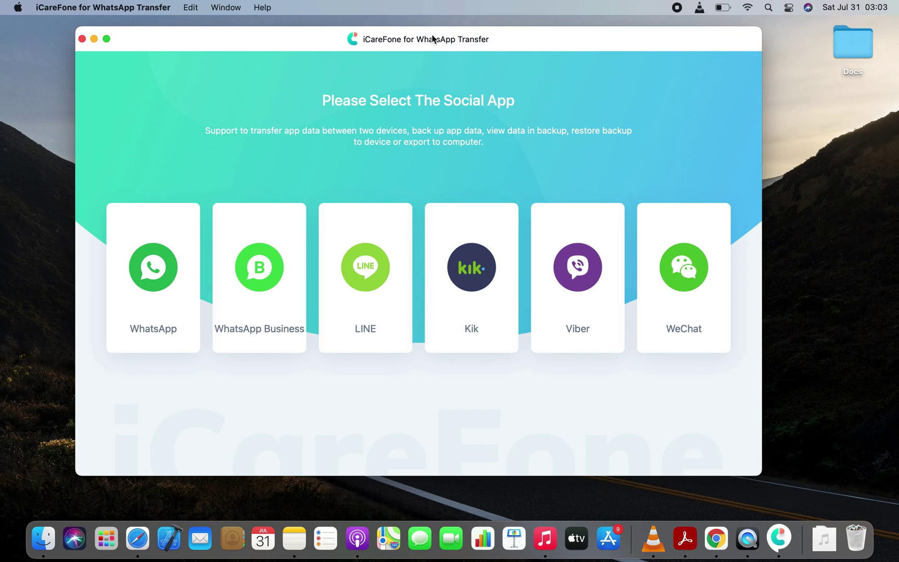
pyautogui.moveTo(433, 39)
pyautogui.mouseDown()
pyautogui.moveTo(490, 62)
pyautogui.moveTo(477, 59)
pyautogui.mouseUp()
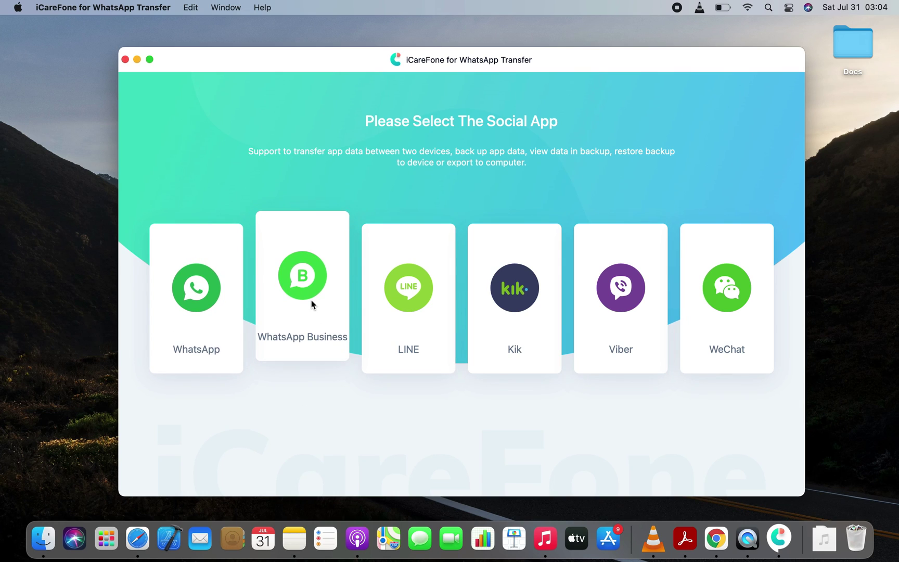
# Choose WhatsApp as the app and go to the Back up page with the iPhone 11 selected
pyautogui.click(222, 304)
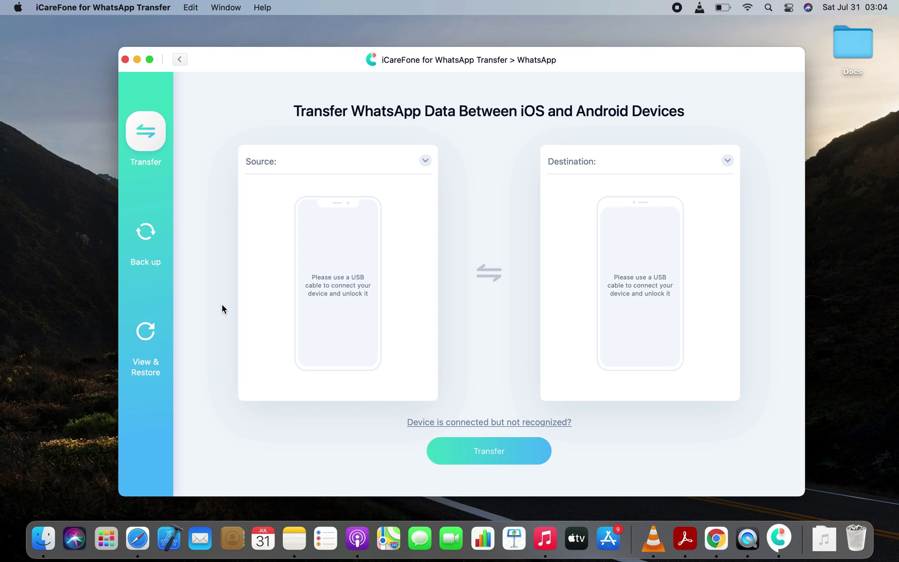
pyautogui.click(147, 235)
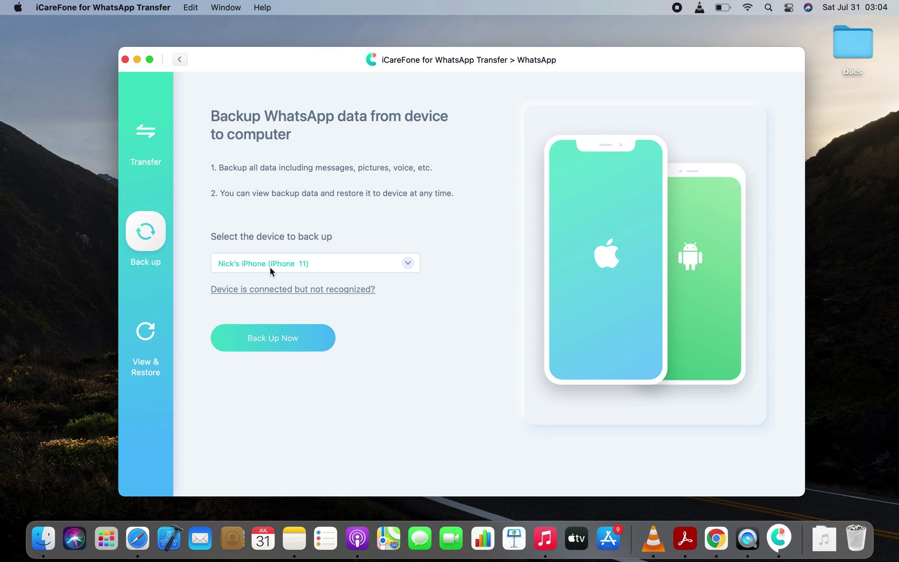
# Back up the iPhone's WhatsApp data to the Mac and view the finished backup
pyautogui.click(266, 339)
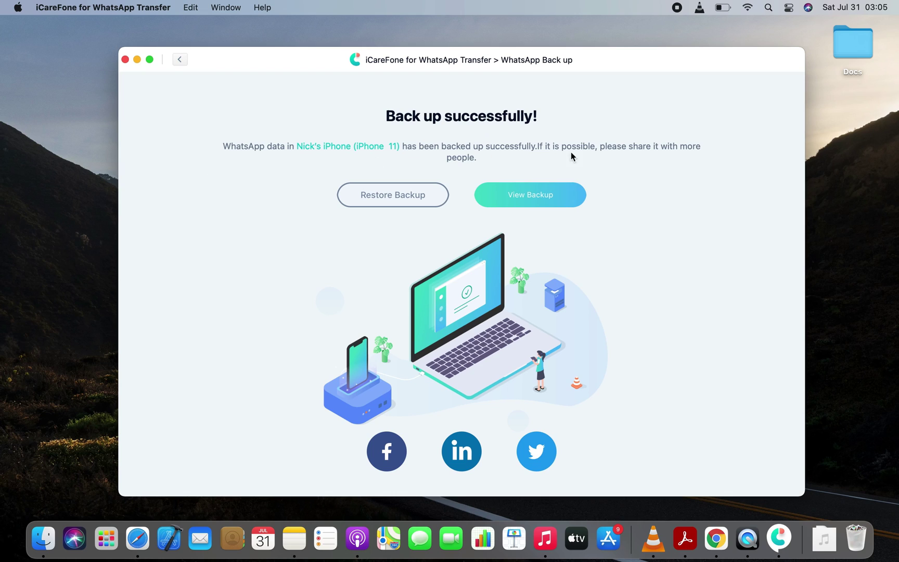
pyautogui.click(513, 199)
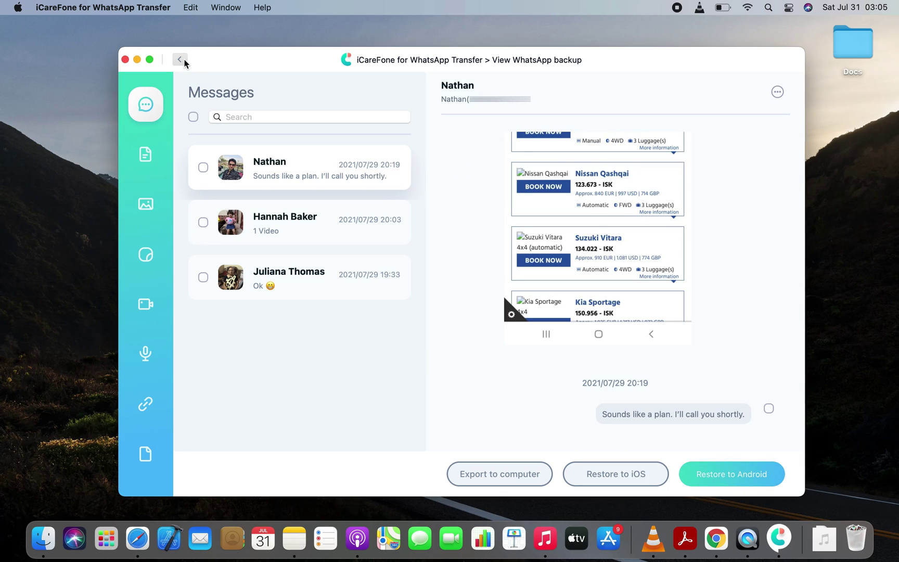
# Look through the three backed-up chats: the video chat, the 'Ok' chat, and the first chat
pyautogui.click(300, 224)
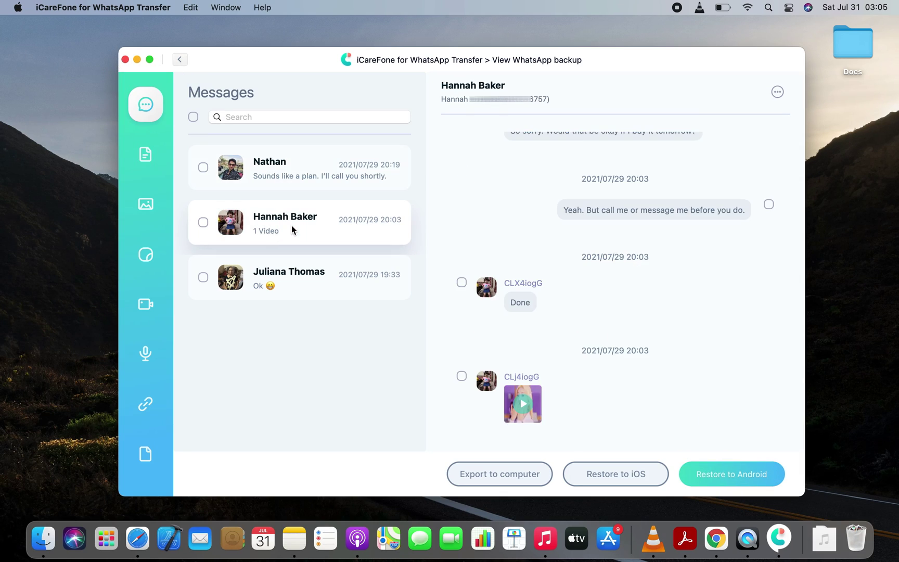
pyautogui.click(297, 272)
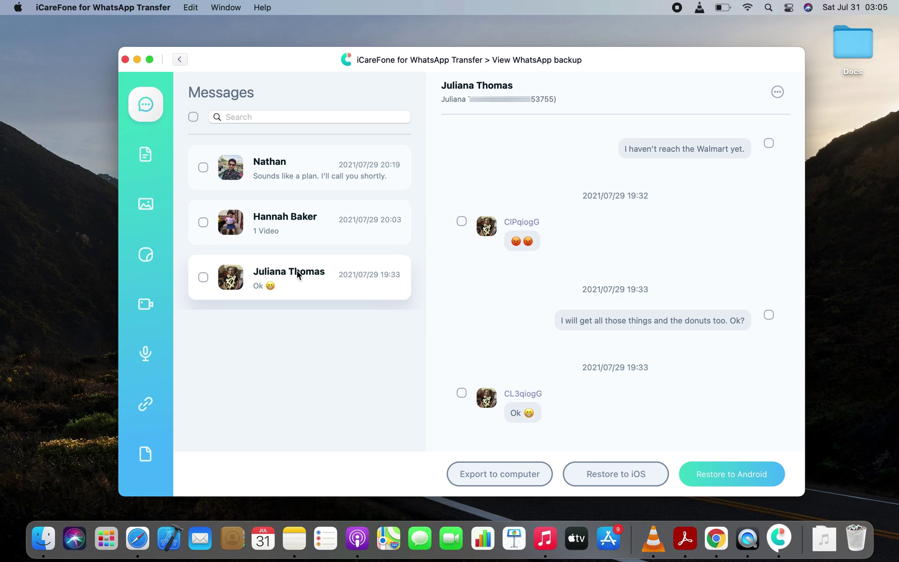
pyautogui.click(298, 180)
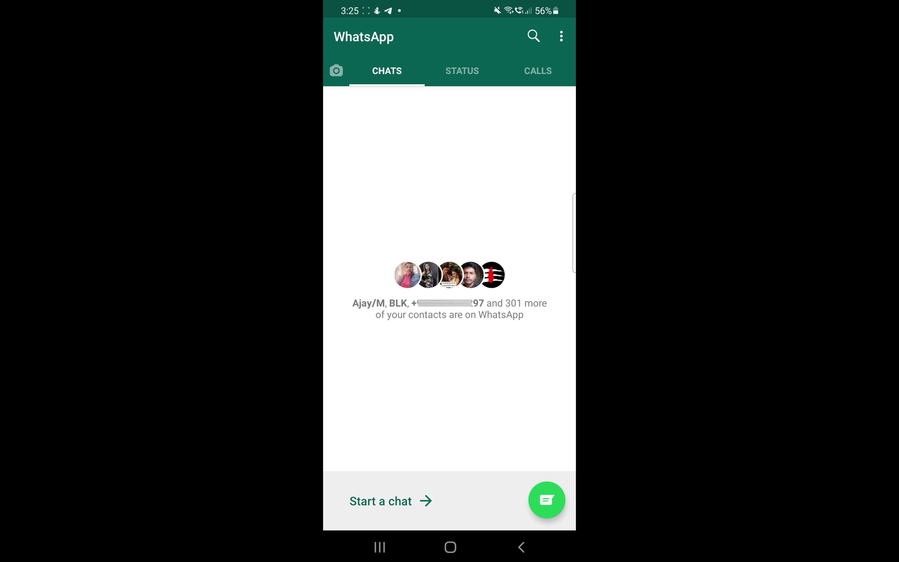
# Open Android Settings and enable developer mode, returning to the main settings list
pyautogui.click(450, 547)
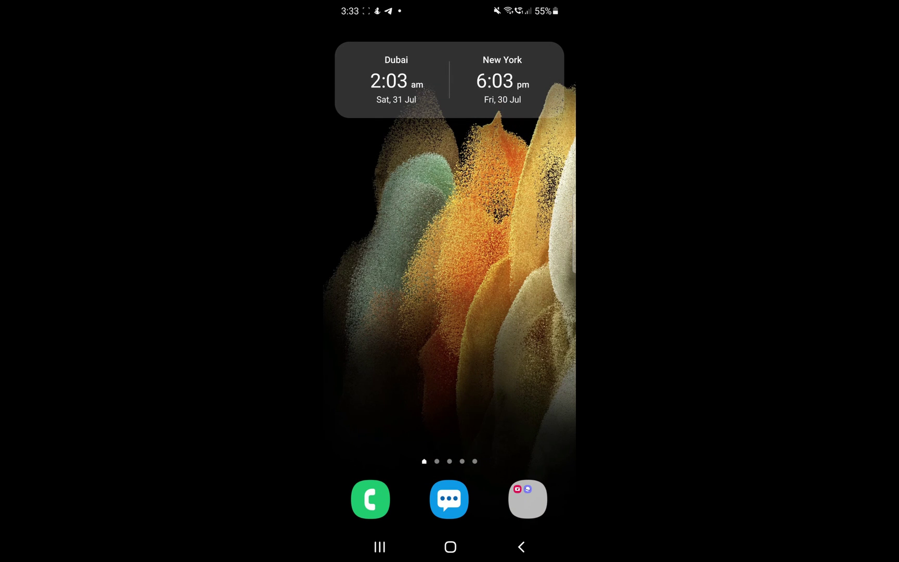
pyautogui.moveTo(450, 386); pyautogui.dragTo(449, 211)
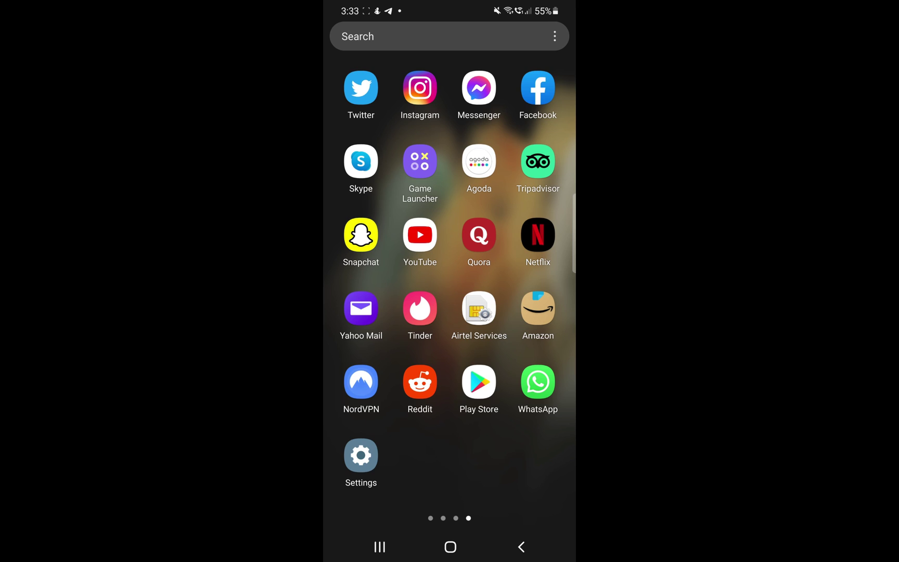
pyautogui.click(361, 456)
pyautogui.moveTo(449, 421); pyautogui.dragTo(449, 176)
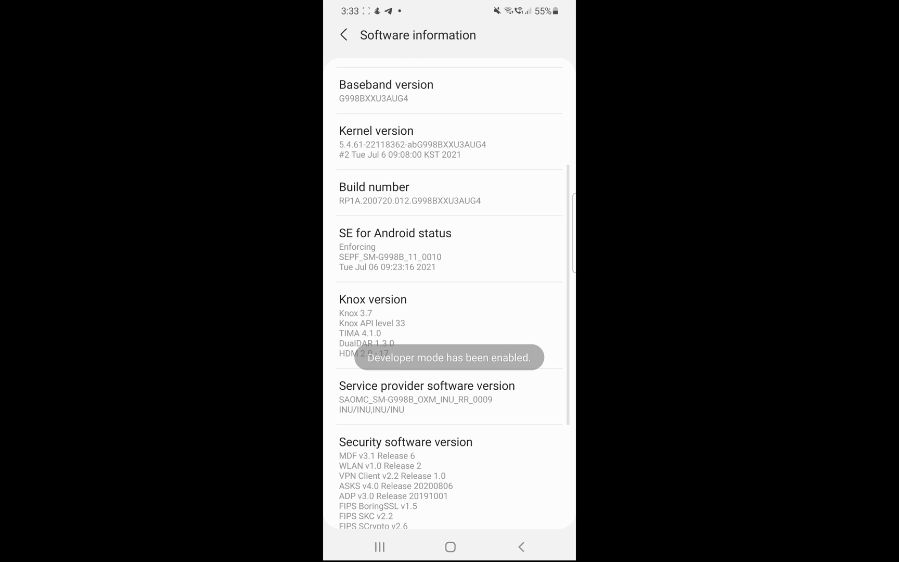
pyautogui.press('Escape')
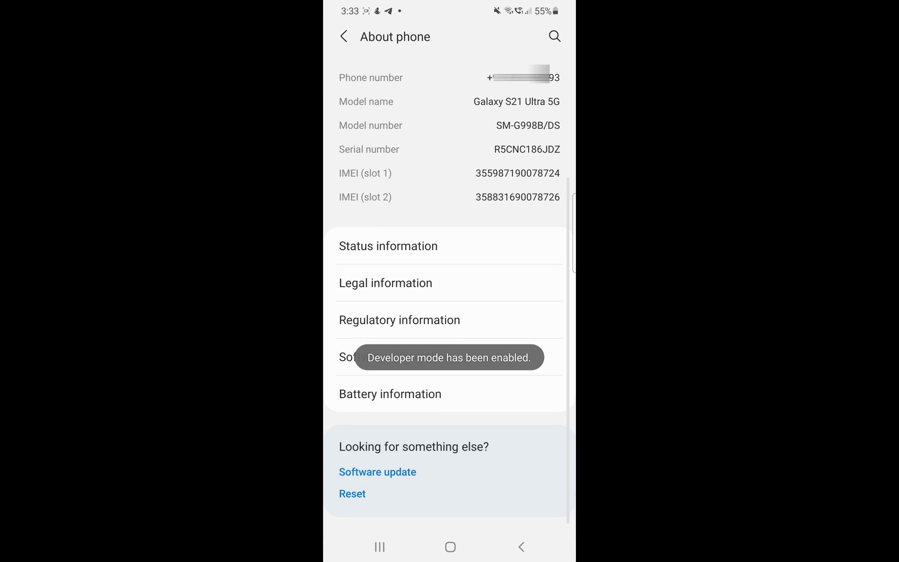
pyautogui.press('Escape')
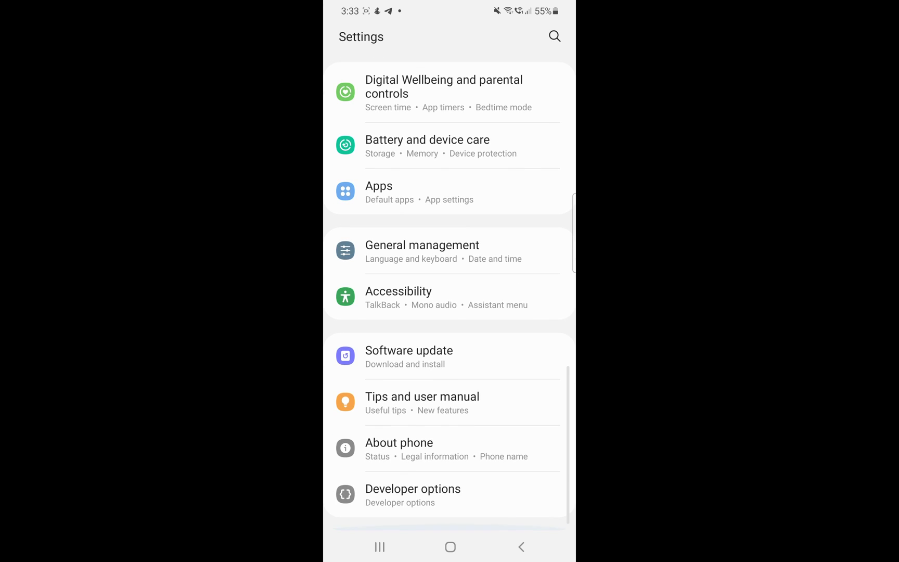
# In Developer options switch USB debugging on, confirm it, and return to the home screen
pyautogui.click(450, 496)
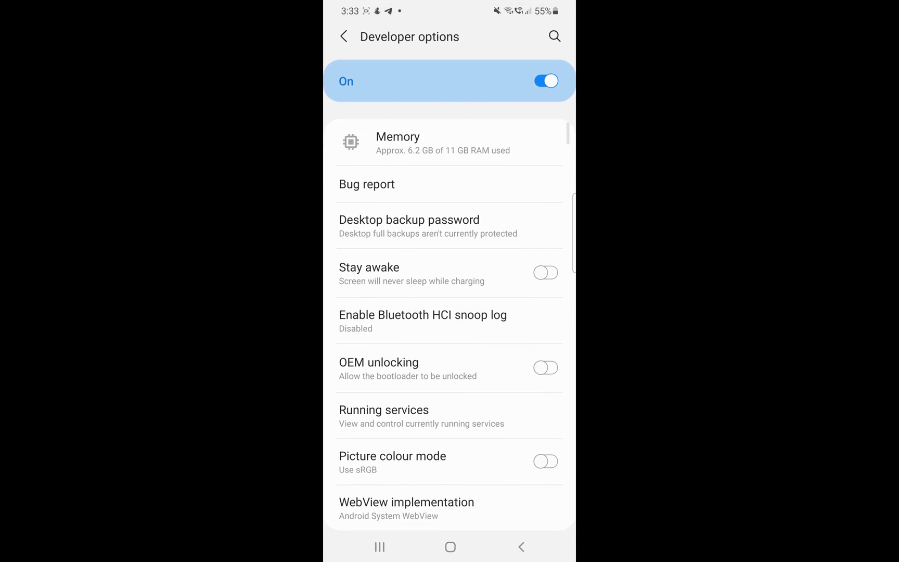
pyautogui.scroll(-5, 450, 317)
pyautogui.scroll(-5, 450, 316)
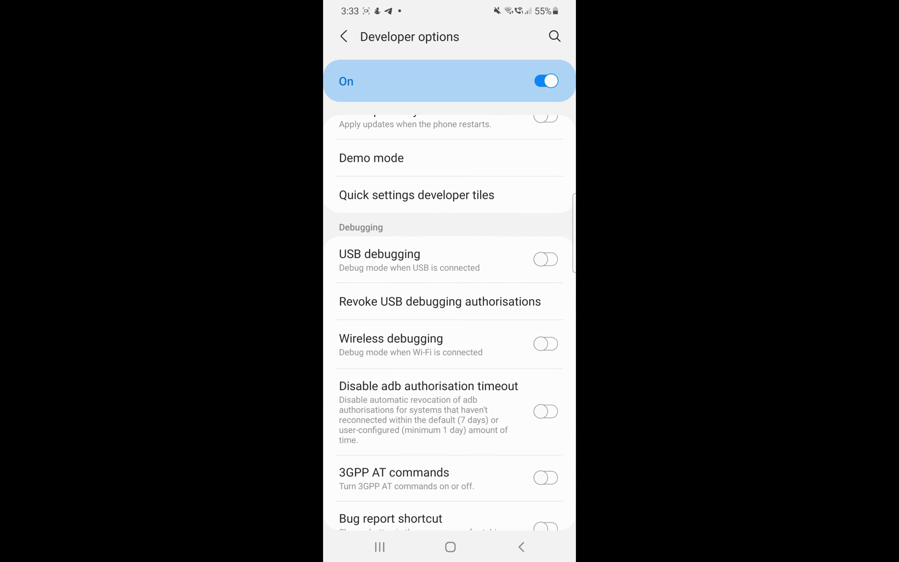
pyautogui.click(545, 260)
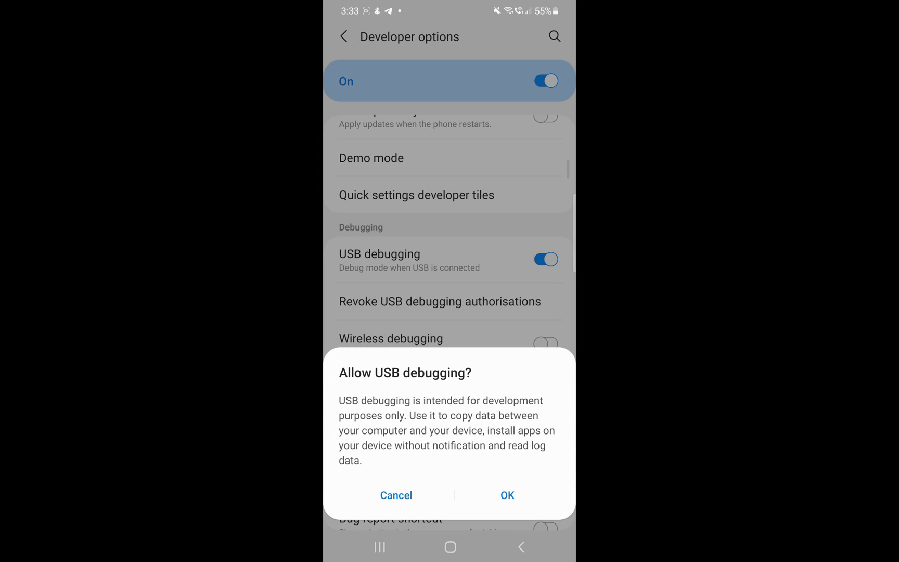
pyautogui.click(507, 494)
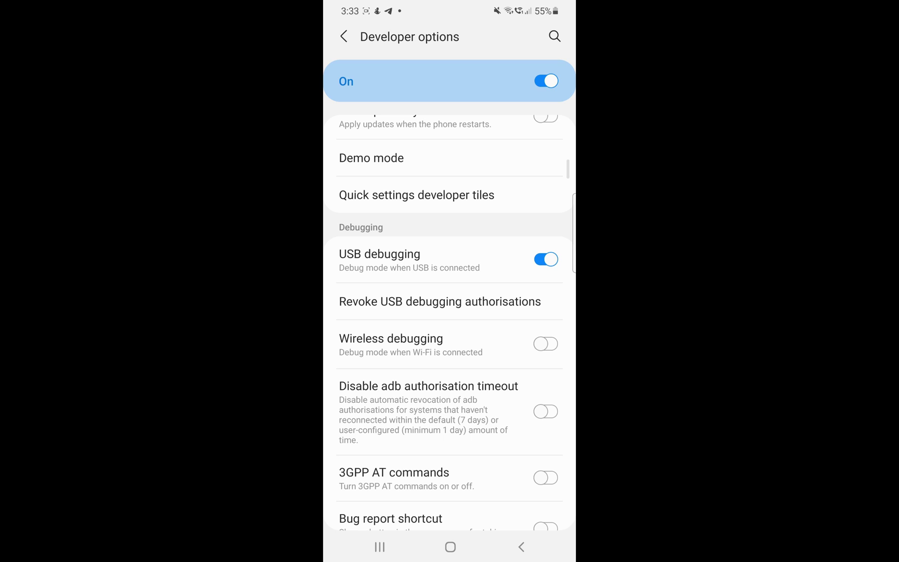
pyautogui.click(450, 547)
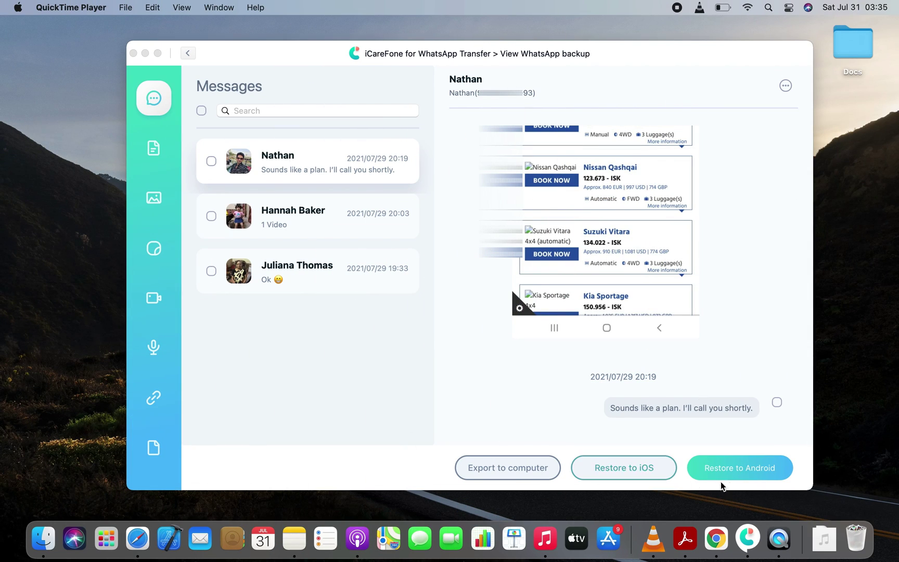
# Choose Restore to Android and start restoring the backup onto the Samsung phone
pyautogui.click(740, 471)
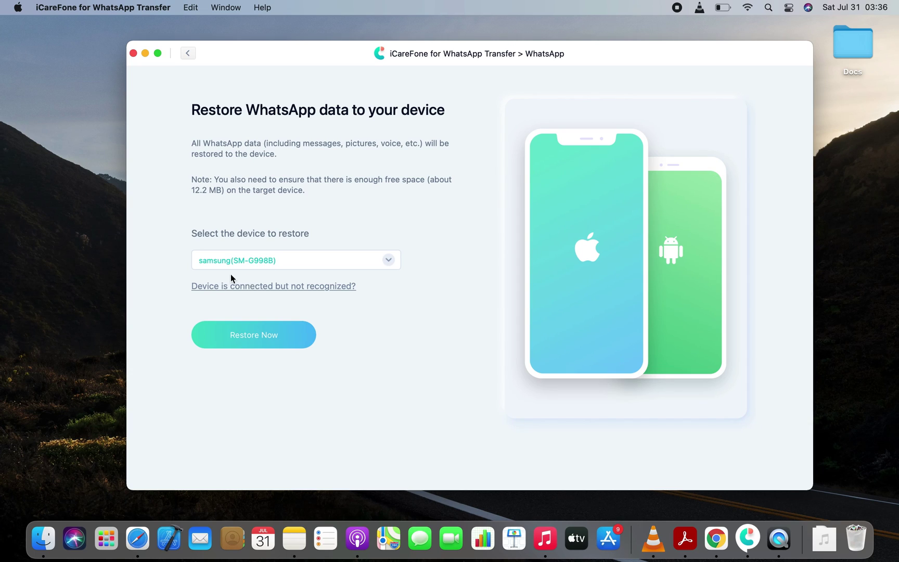
pyautogui.click(253, 336)
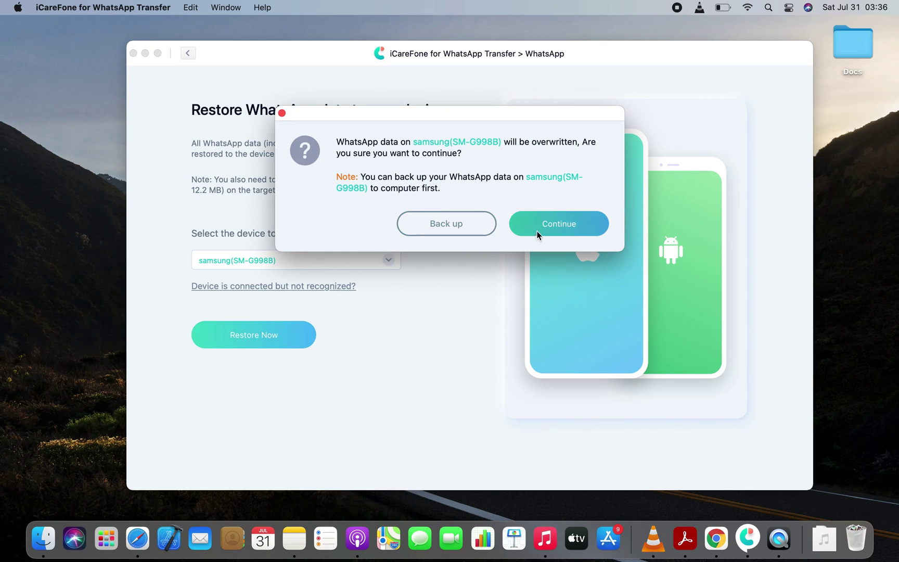
# Accept the overwrite warning, set the country code and phone number, and verify to start the transfer
pyautogui.click(558, 223)
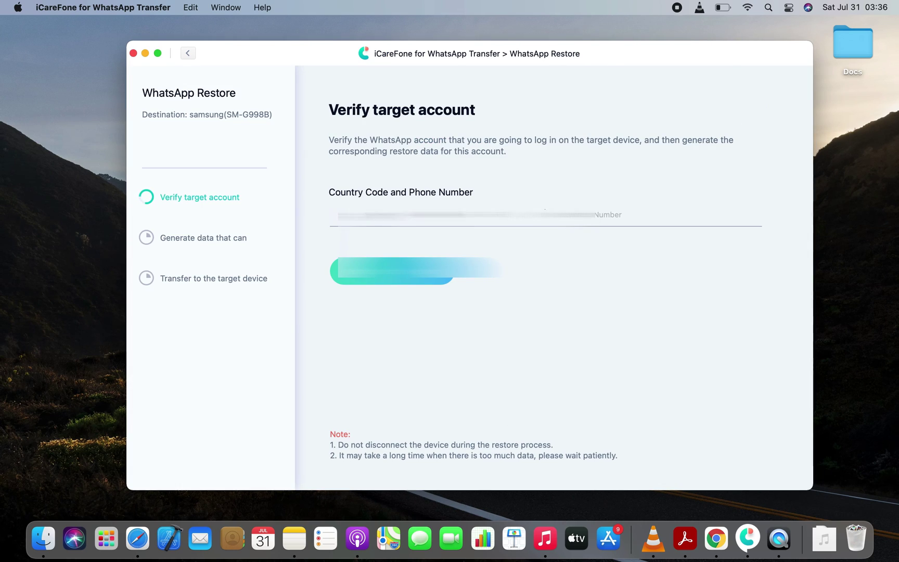
pyautogui.click(393, 215)
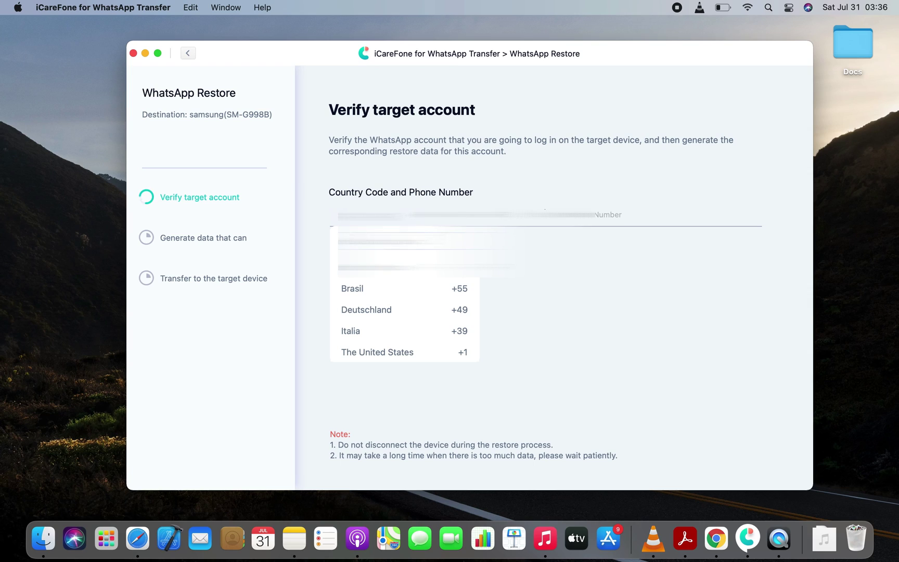
pyautogui.scroll(-3, 404, 319)
pyautogui.scroll(-5, 403, 320)
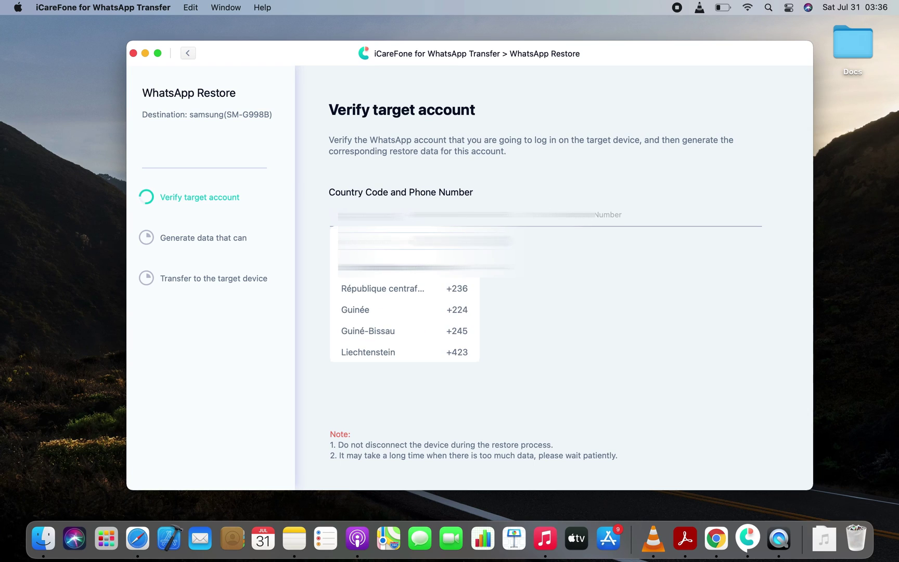
pyautogui.click(366, 287)
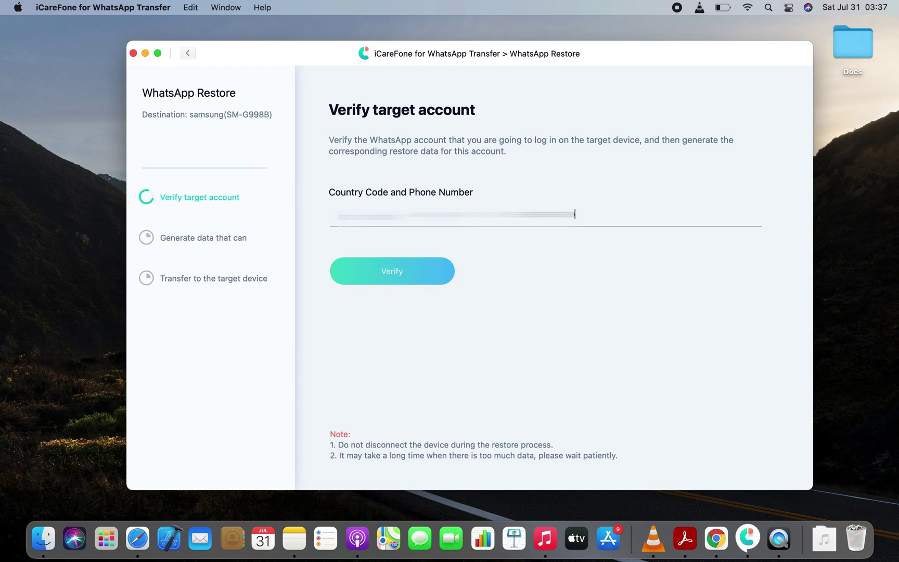
pyautogui.click(392, 271)
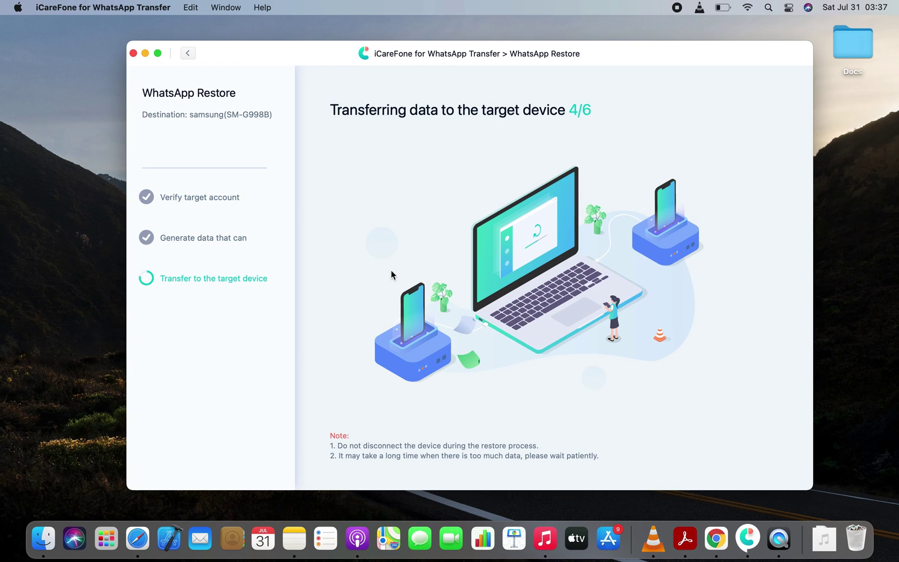